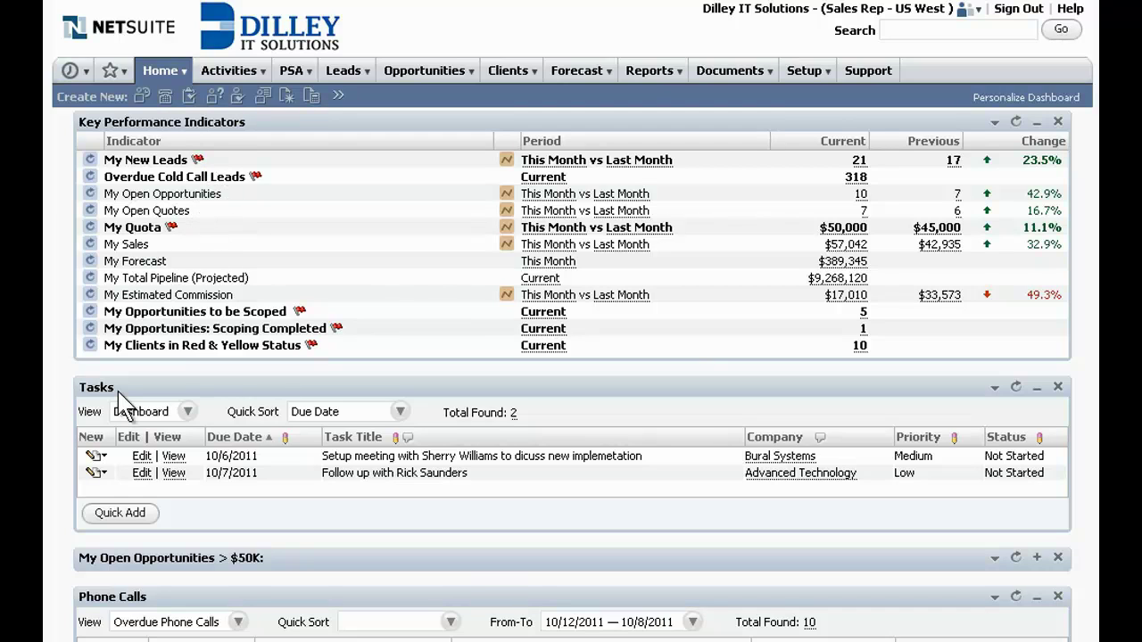
Step: Create and save a quote from Altima Technology's scoped ERP Implementation opportunity, and convert the quote to a sales order
left_click(862, 329)
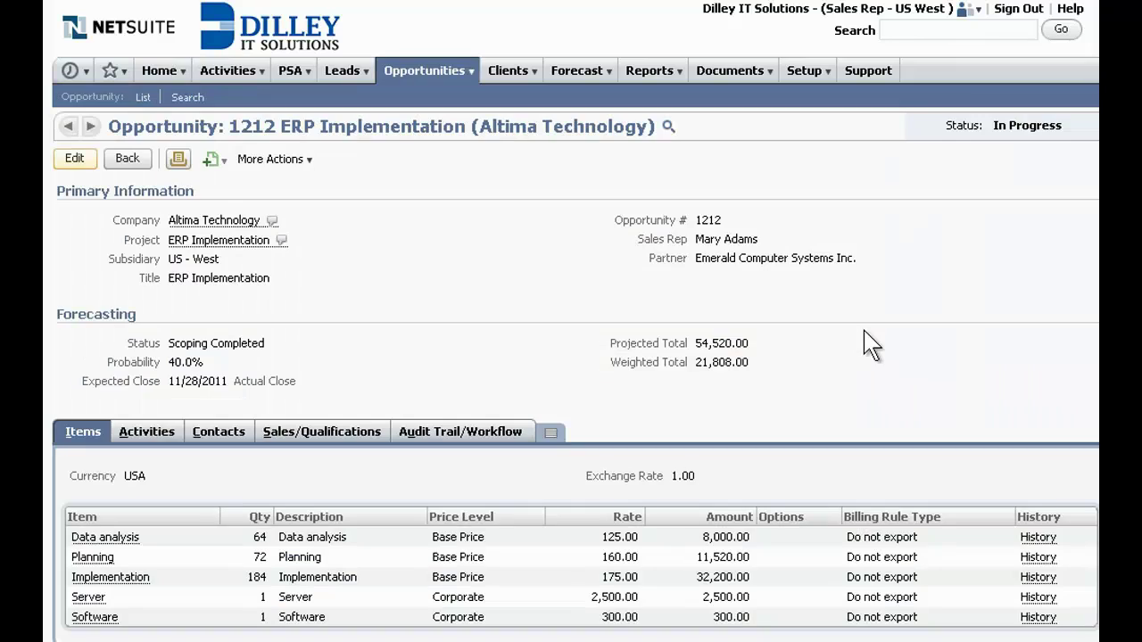
mouse_move(211, 159)
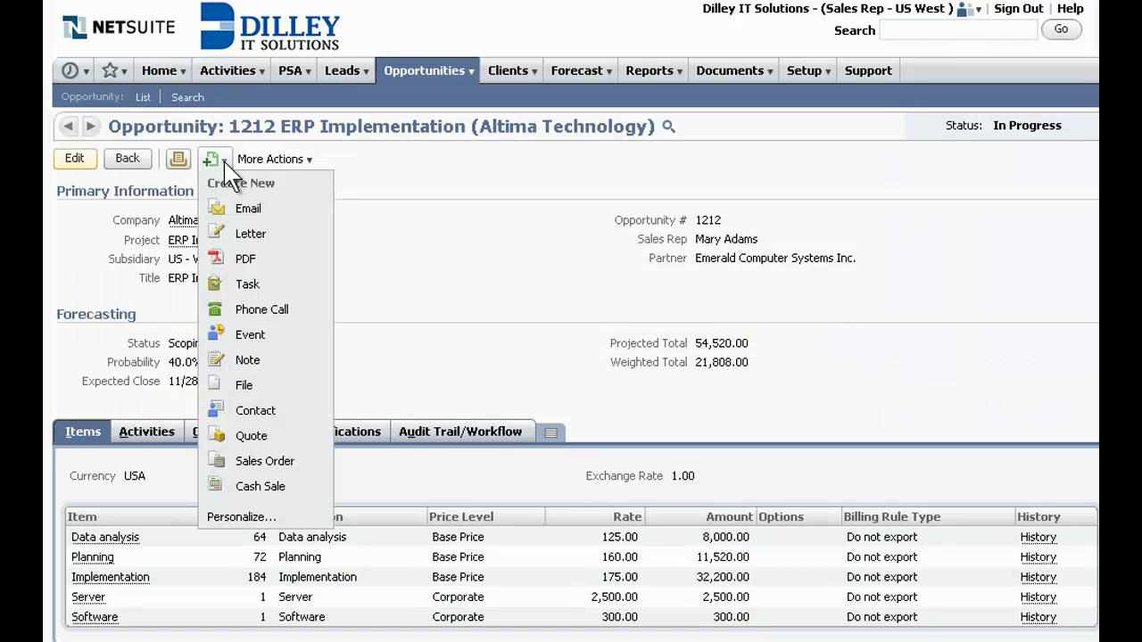
left_click(270, 439)
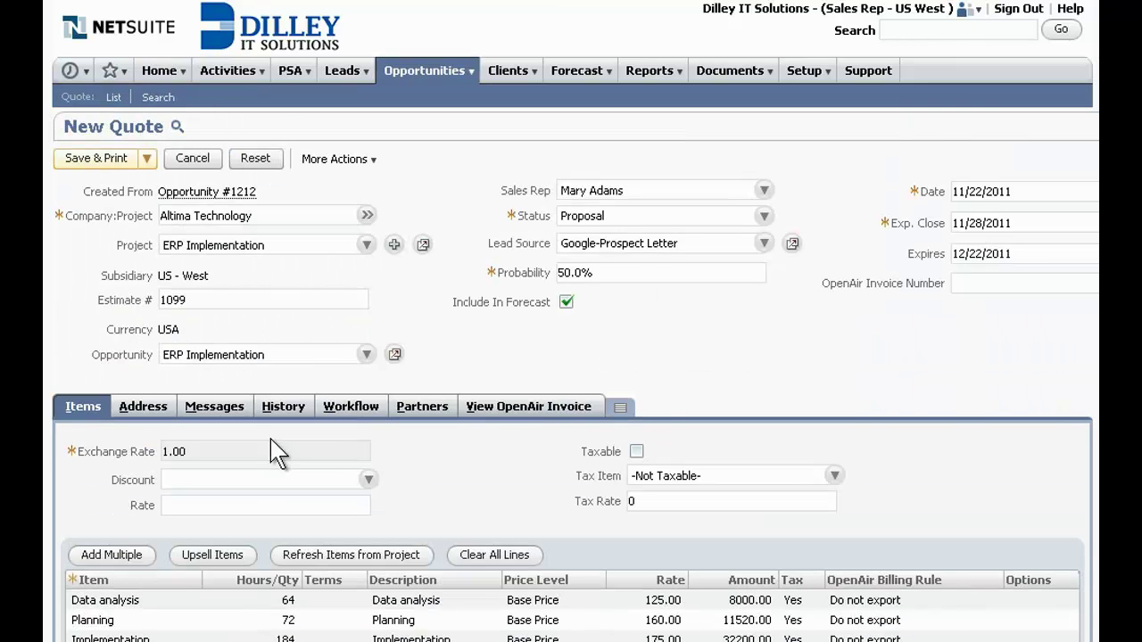
left_click(130, 161)
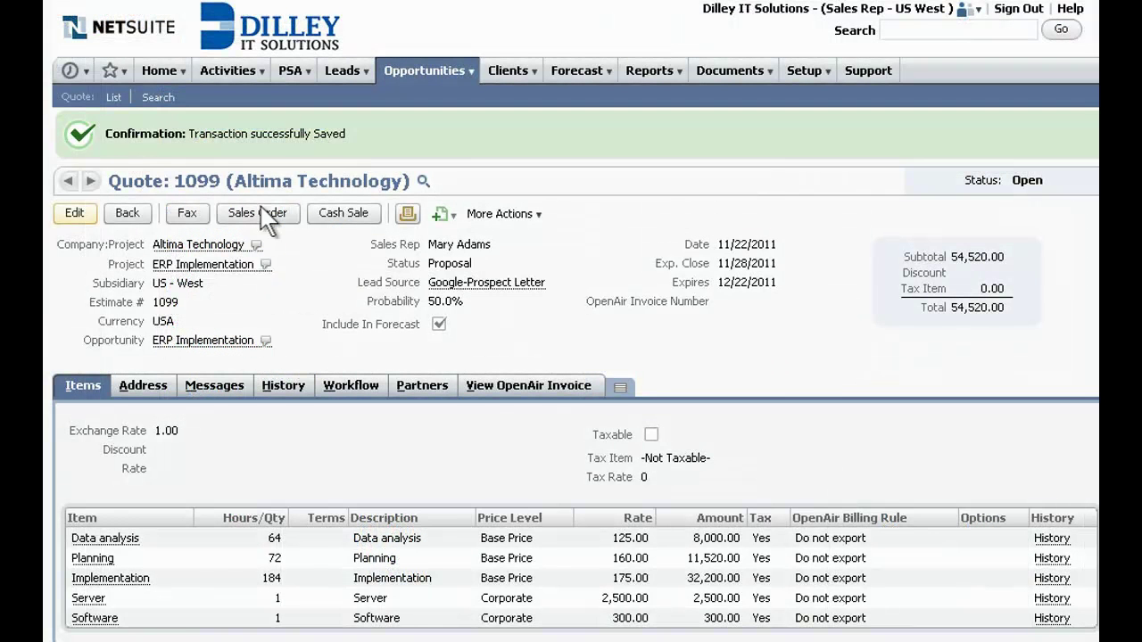
left_click(266, 216)
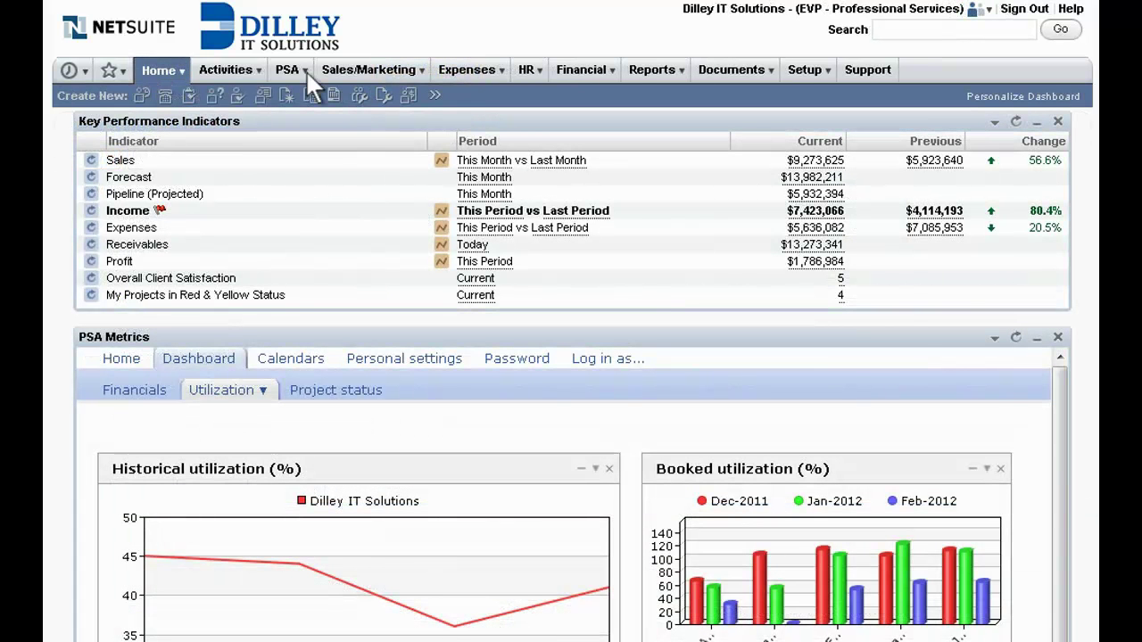
Step: Open the PSA Projects module and look through the proposed, template and active project lists
mouse_move(306, 70)
mouse_move(435, 134)
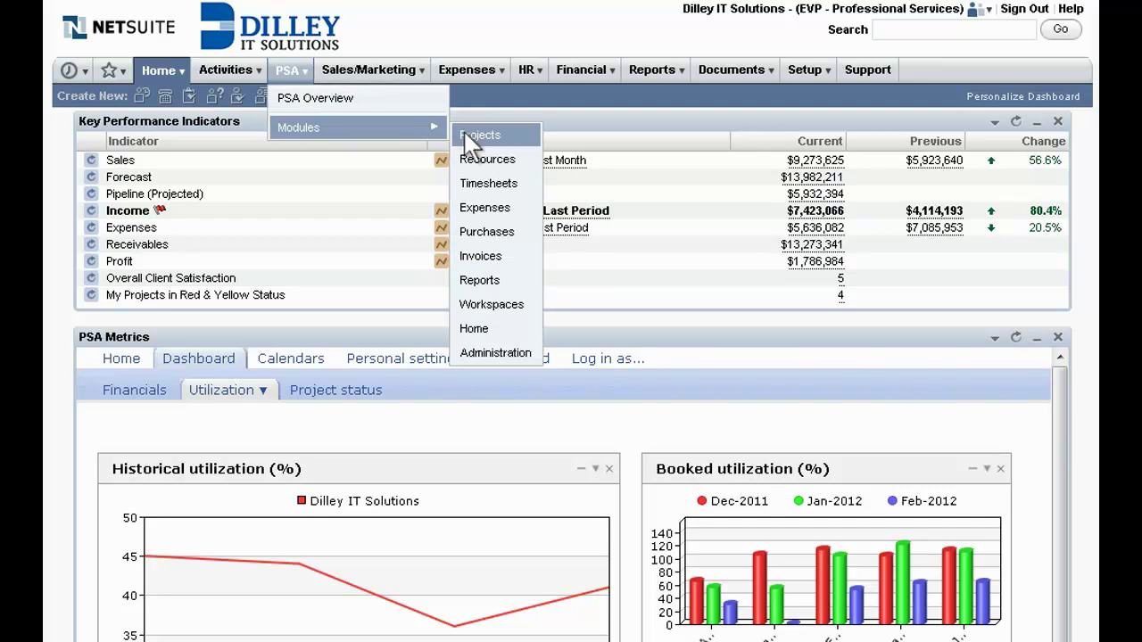
left_click(504, 136)
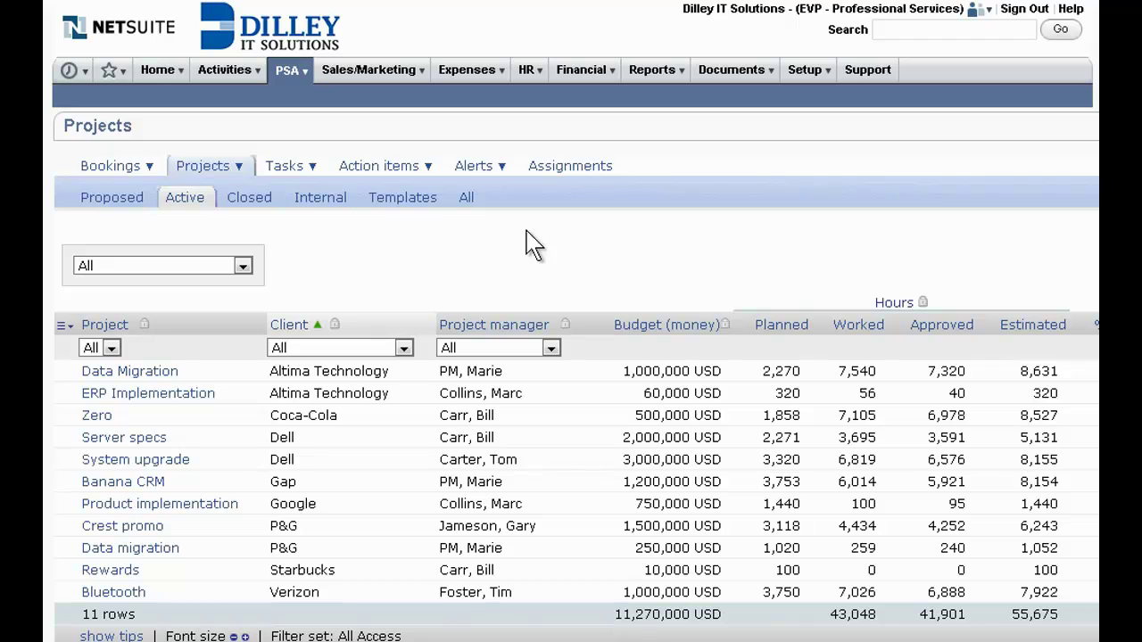
left_click(141, 202)
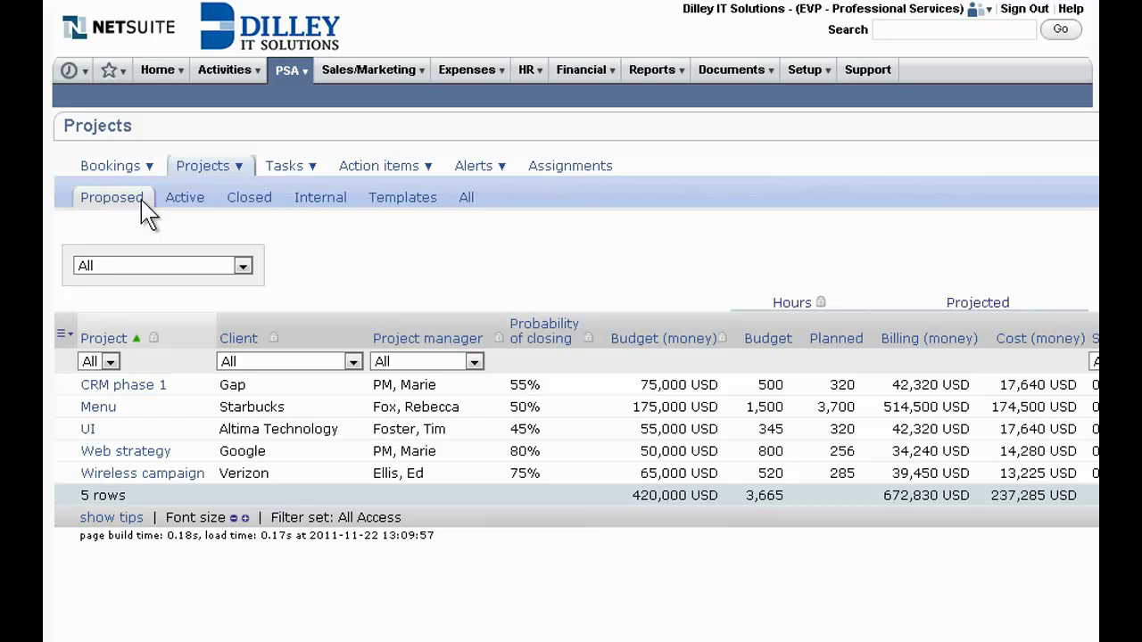
left_click(435, 200)
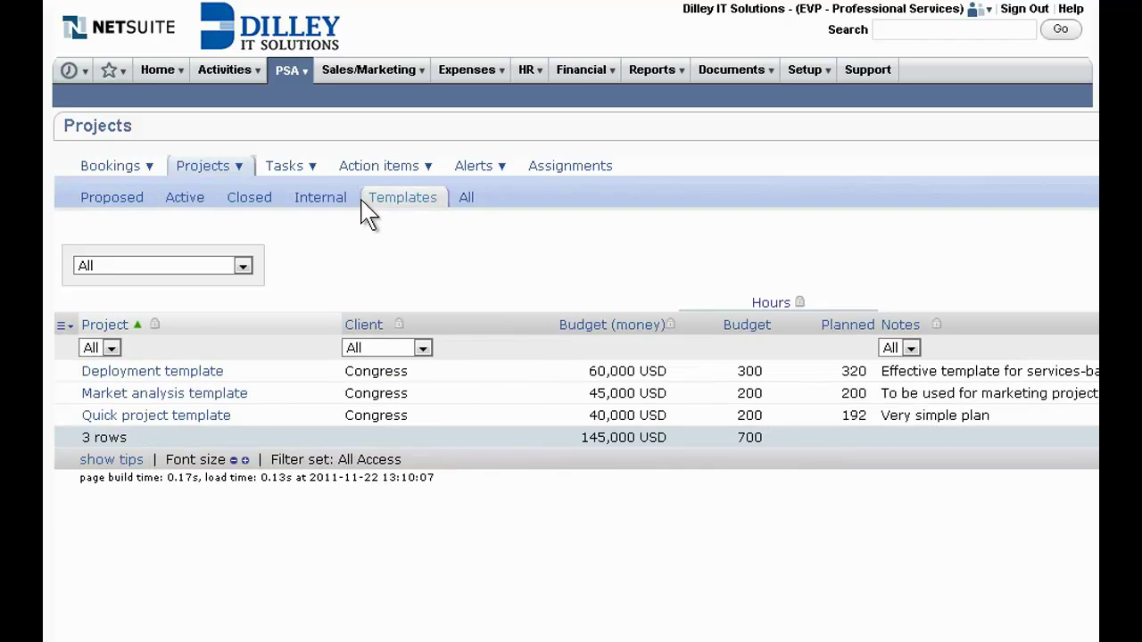
left_click(201, 200)
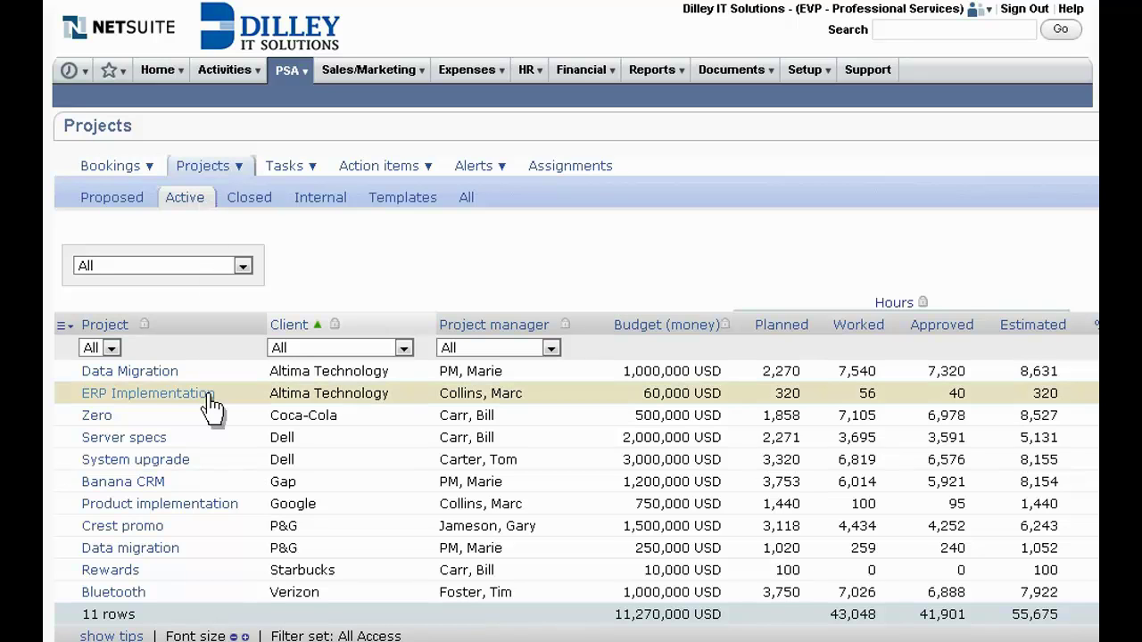
Step: Open Altima Technology's active ERP Implementation project and view its phases and tasks as a Gantt chart
left_click(147, 394)
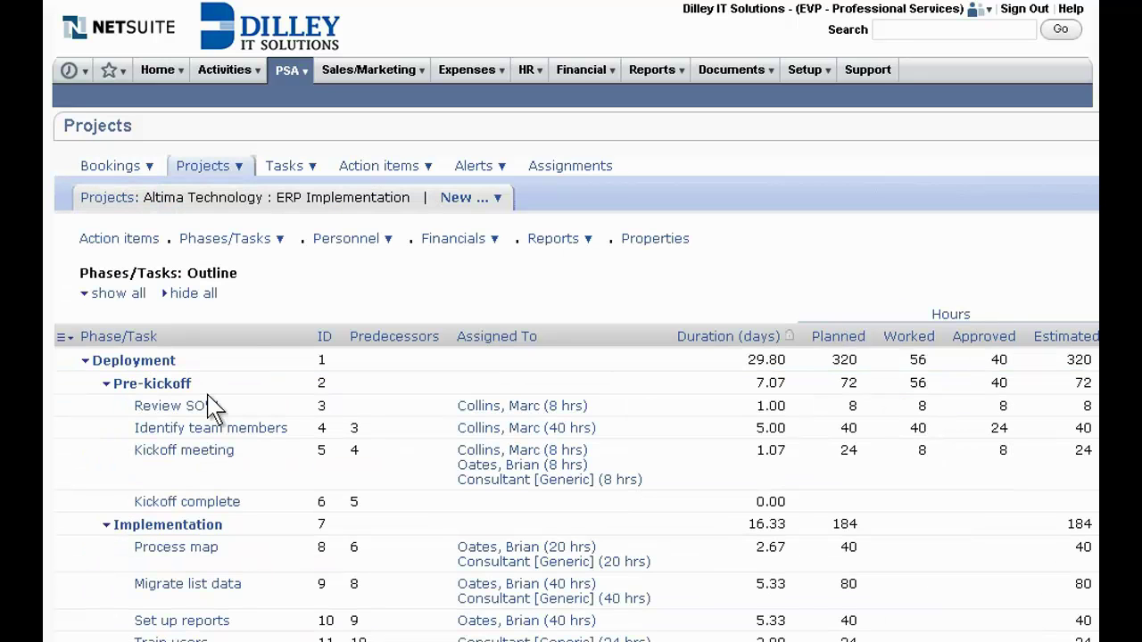
left_click(281, 241)
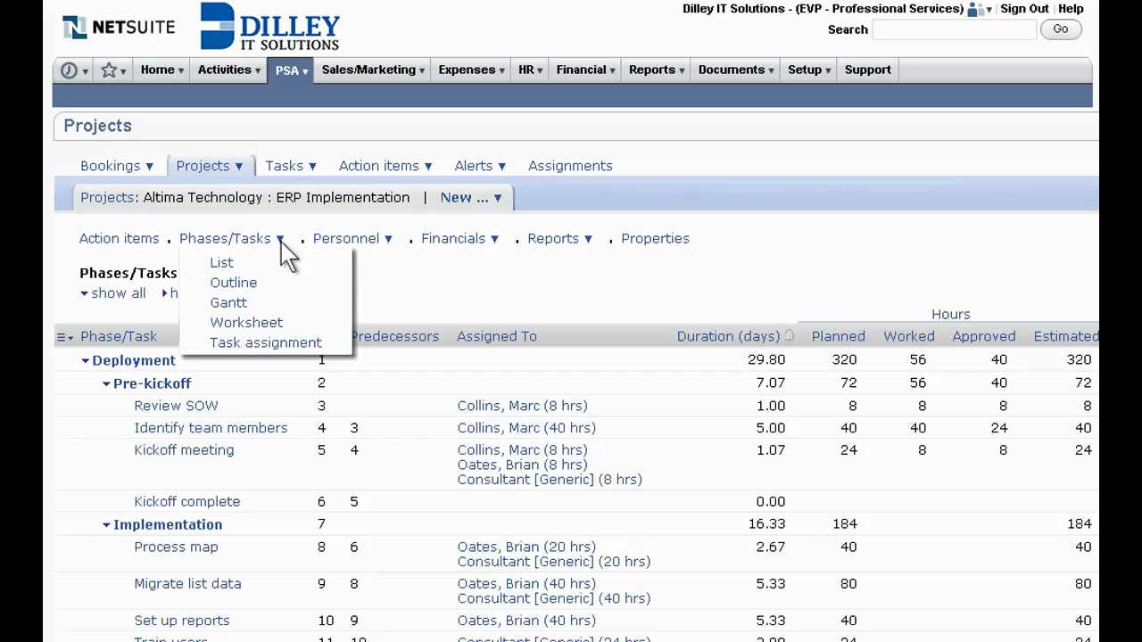
left_click(251, 304)
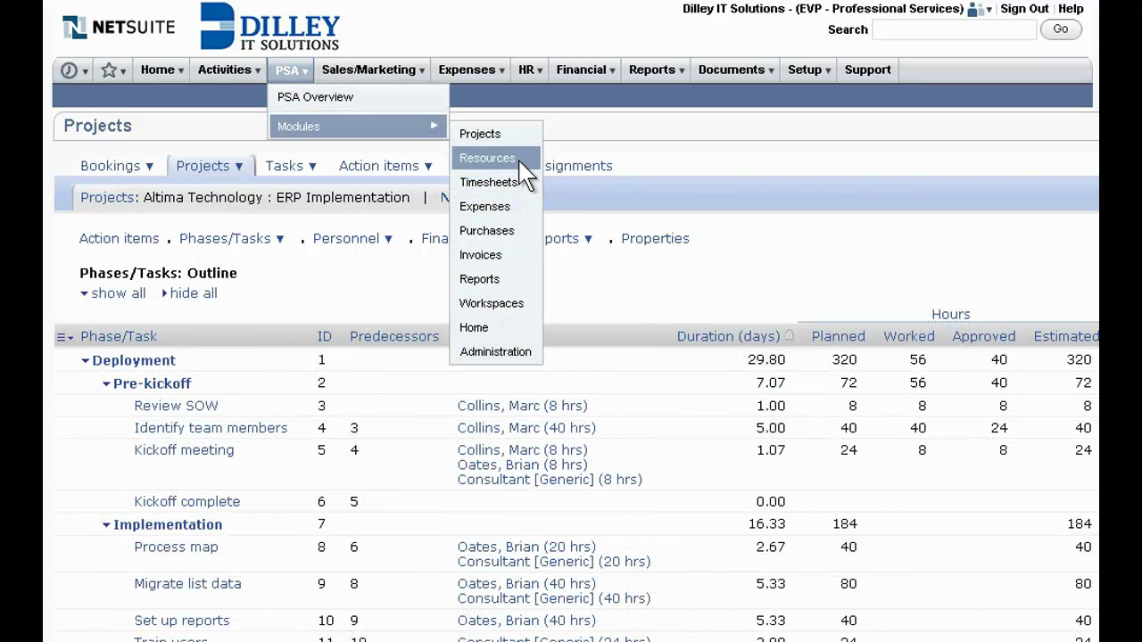
Step: Examine the resource booking chart and its filter options, and view the US:OH project manager's bookings for 11/23/11
left_click(527, 175)
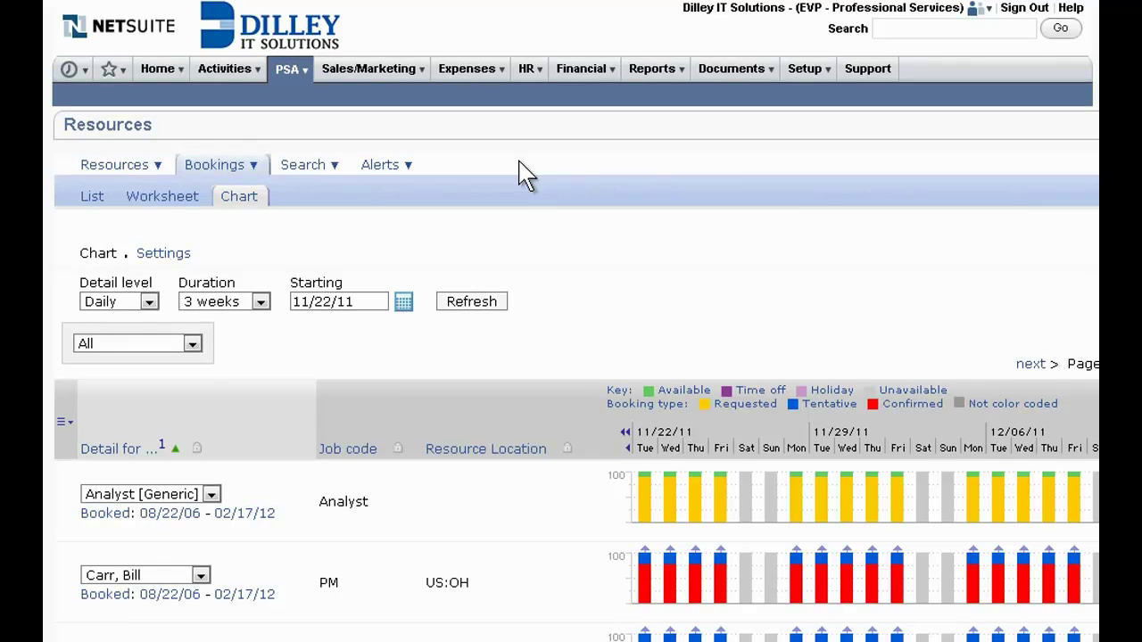
scroll(527, 176, "down", 3)
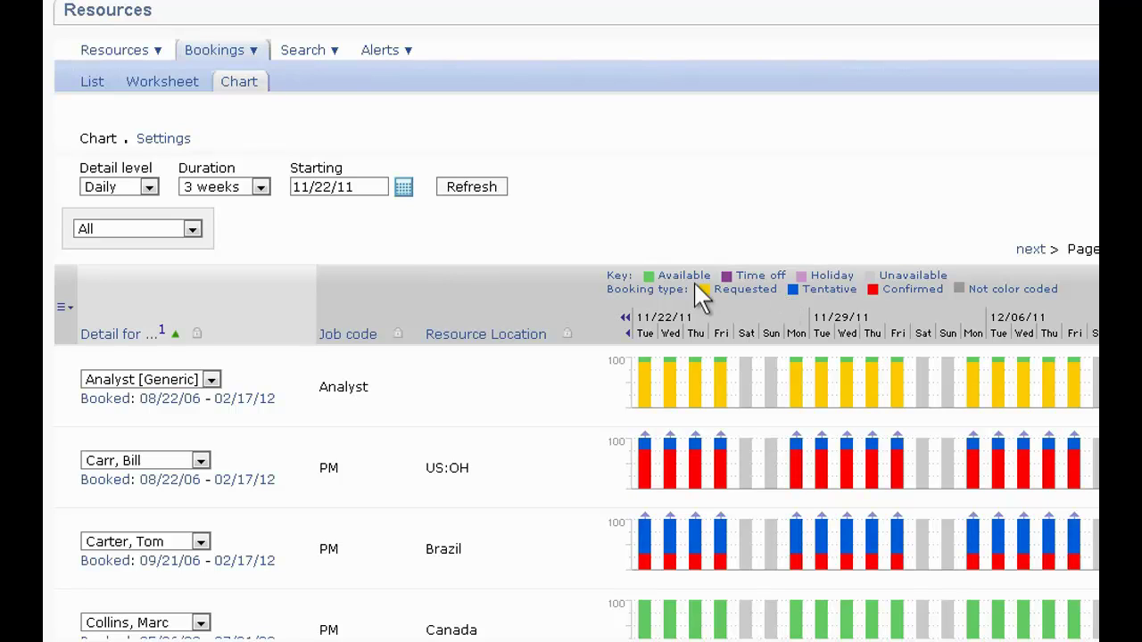
left_click(194, 231)
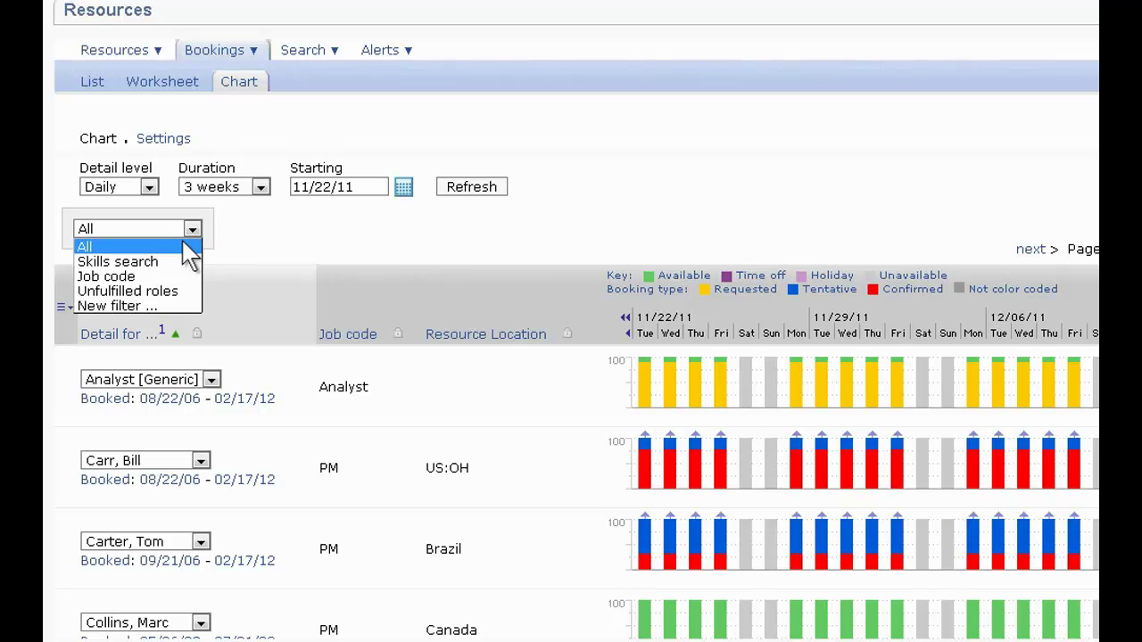
left_click(183, 322)
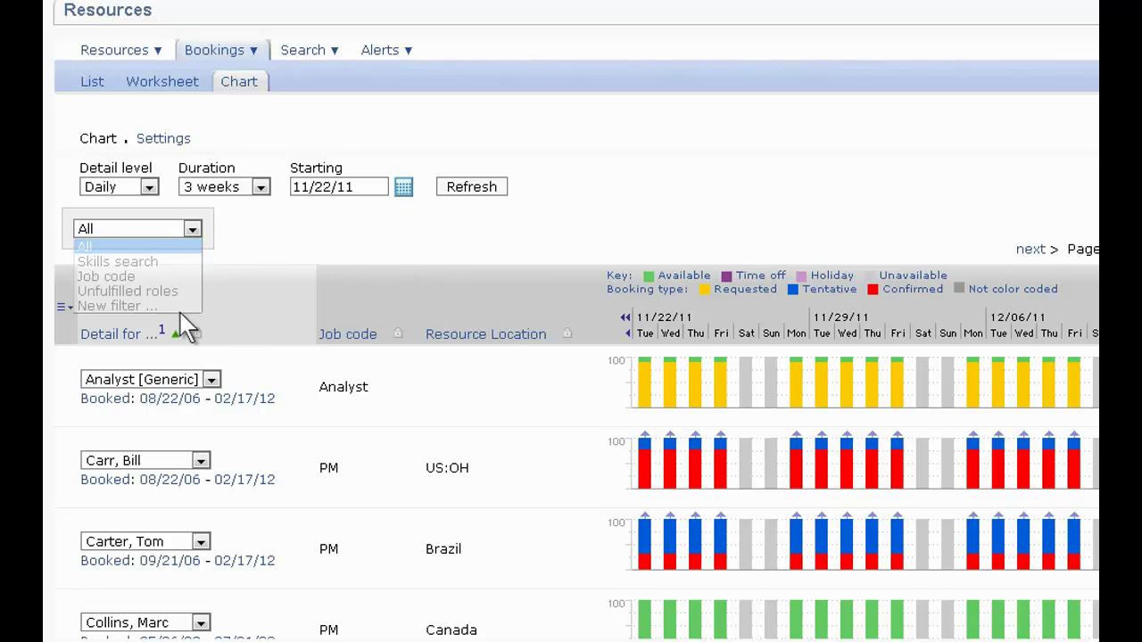
left_click(671, 472)
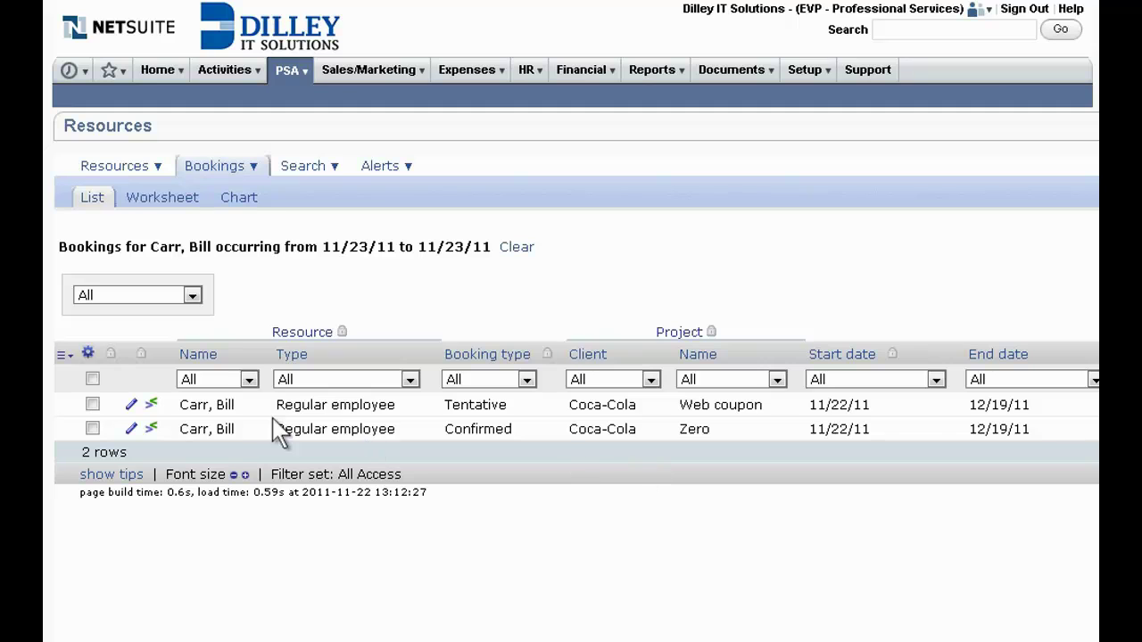
left_click(151, 404)
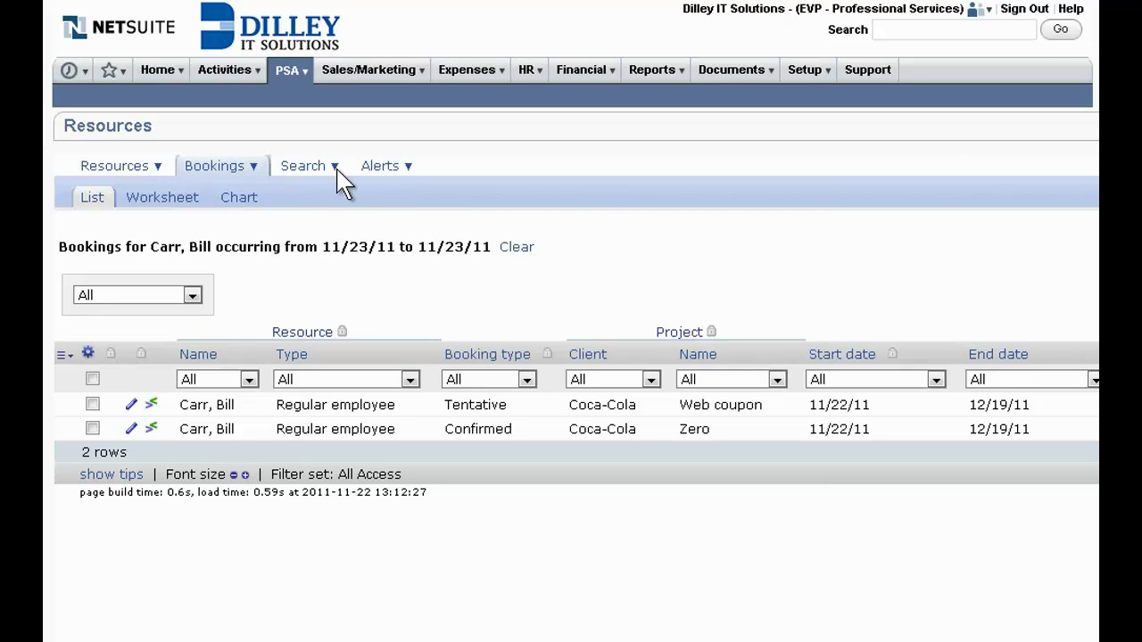
Step: Run a custom resource search saved as Software skills, and open a new booking for the first matching resource after expanding its profile
left_click(338, 172)
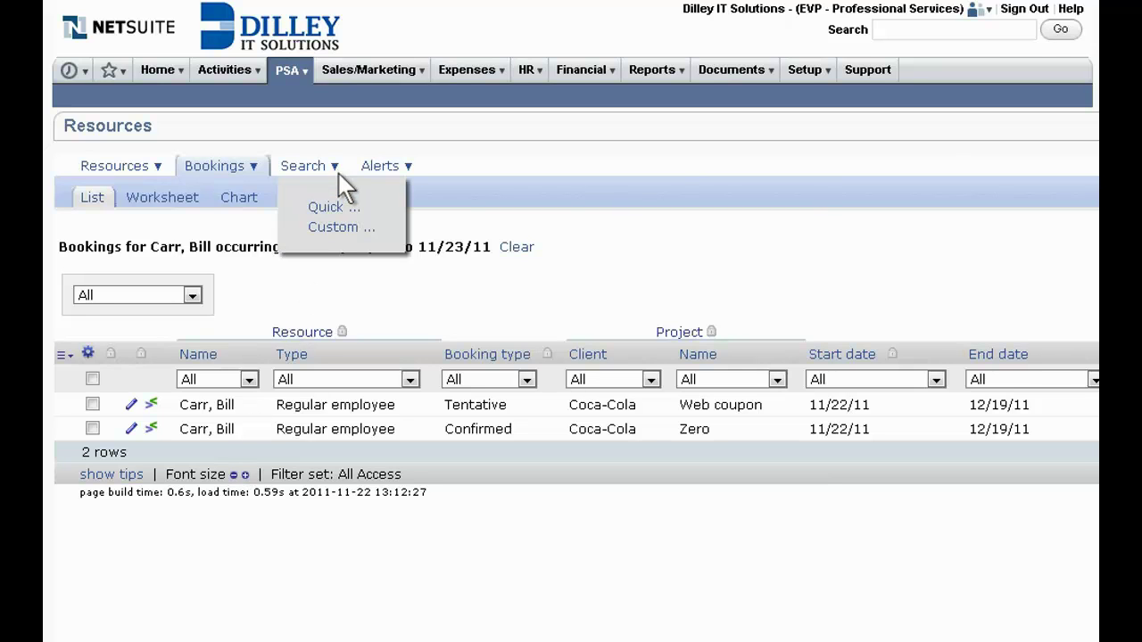
left_click(361, 228)
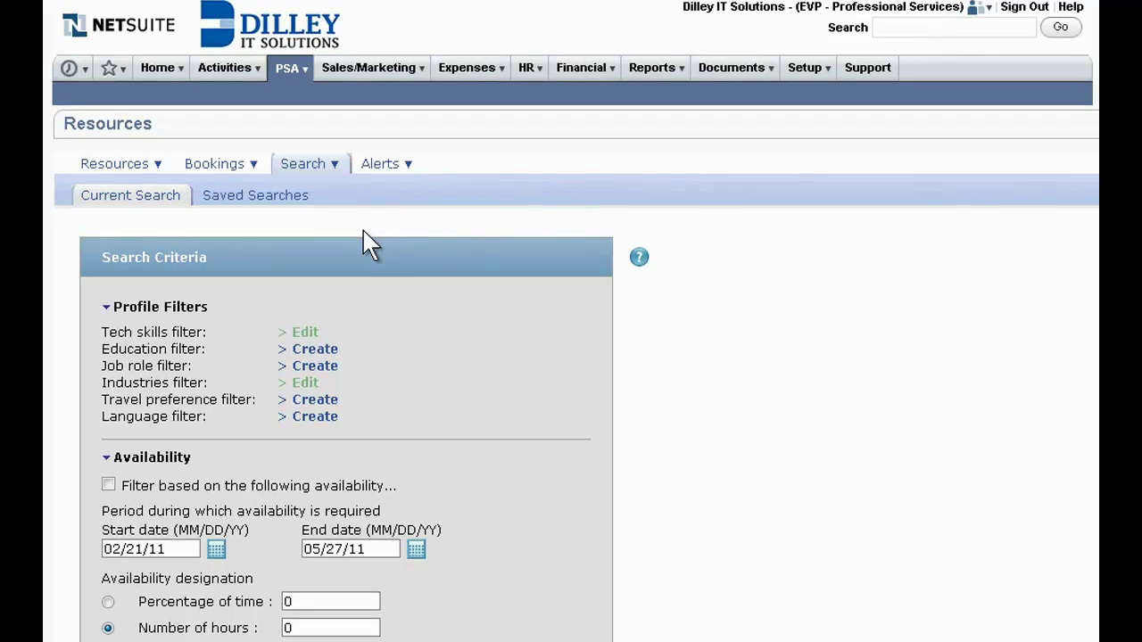
scroll(372, 246, "down", 4)
scroll(372, 245, "down", 4)
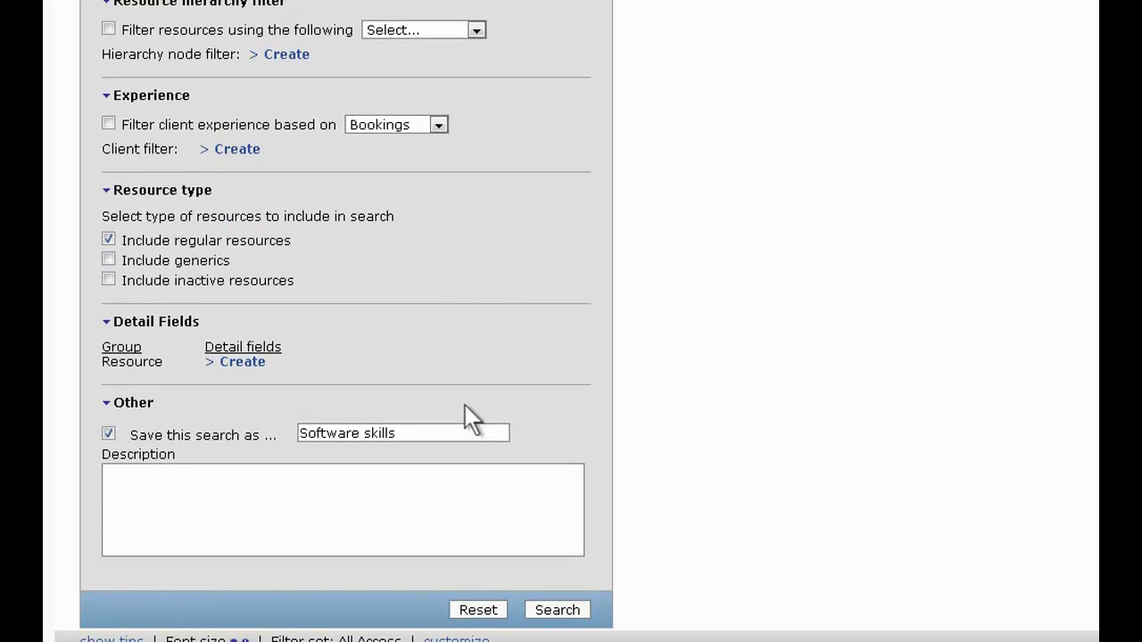
left_click(581, 611)
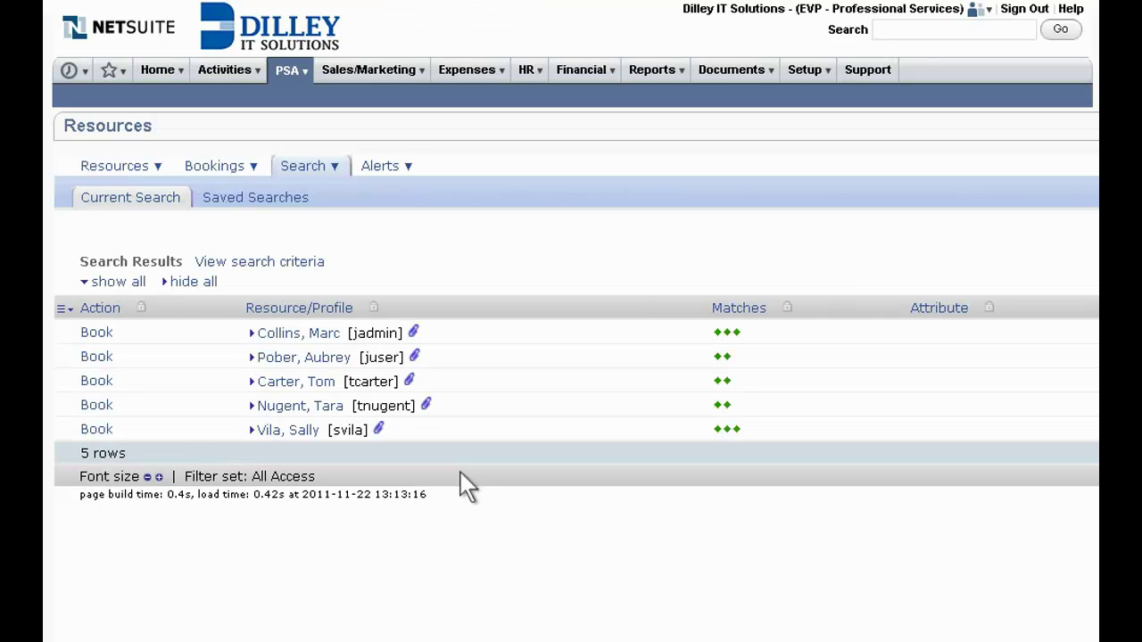
left_click(336, 335)
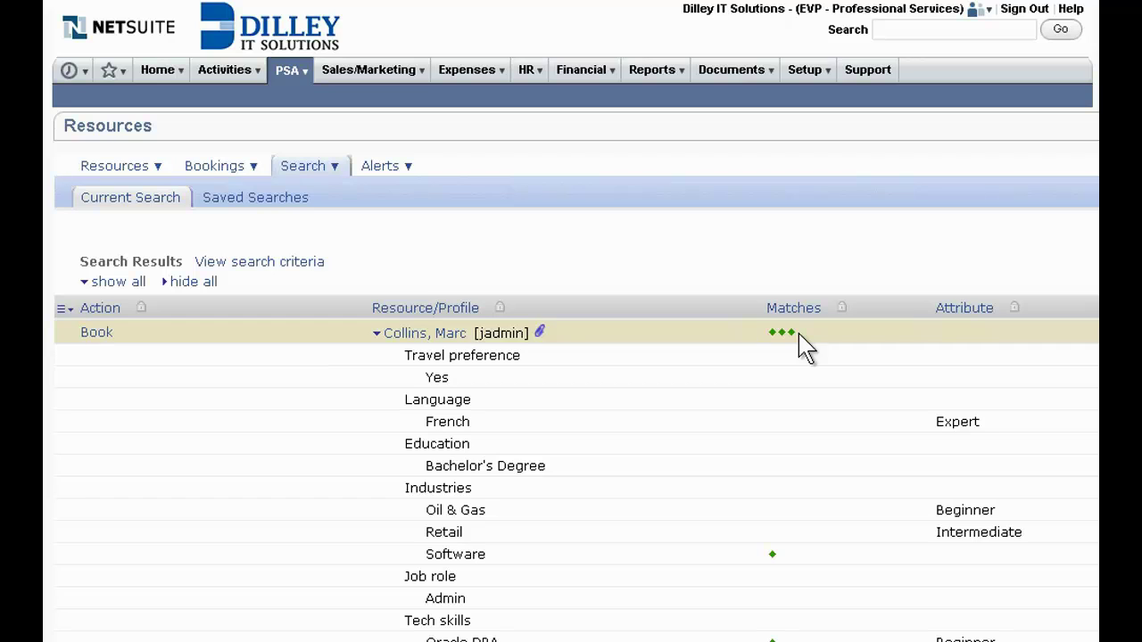
left_click(105, 336)
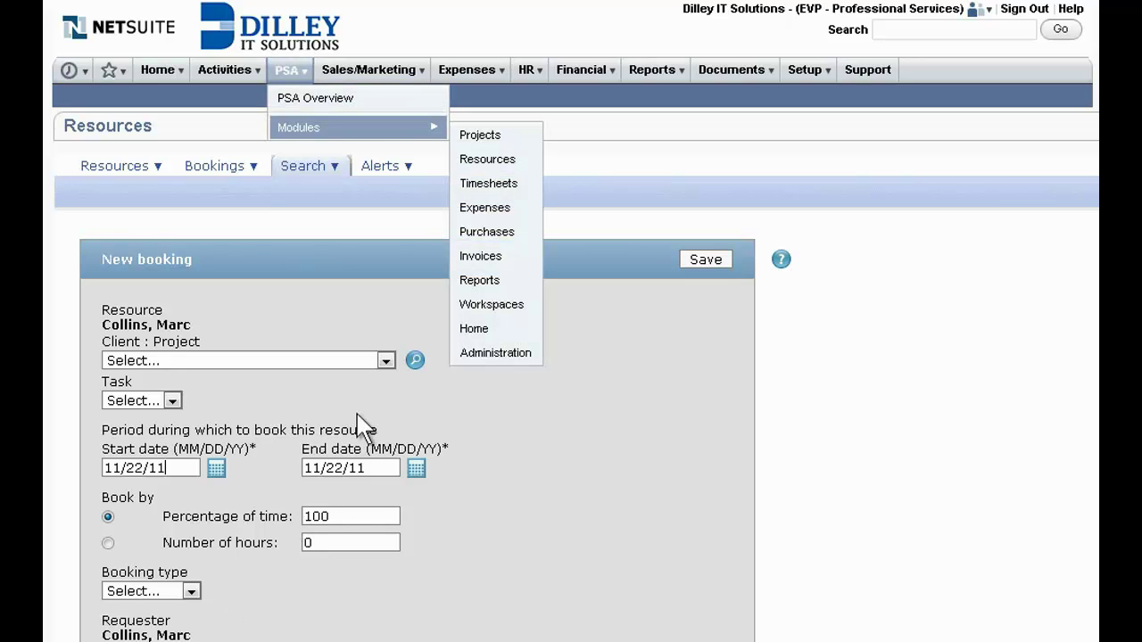
Step: In the 11/14/11 to 11/20/11 timesheet, log 8 hours on Thursday for ERP Implementation under task 4: Identify team members
left_click(489, 184)
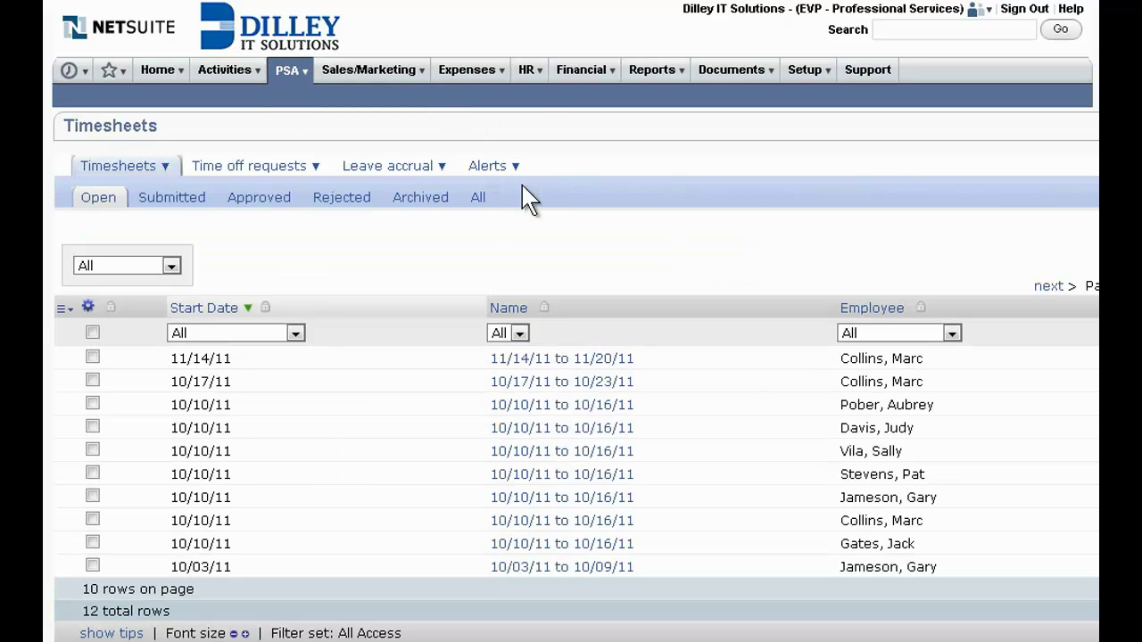
left_click(623, 358)
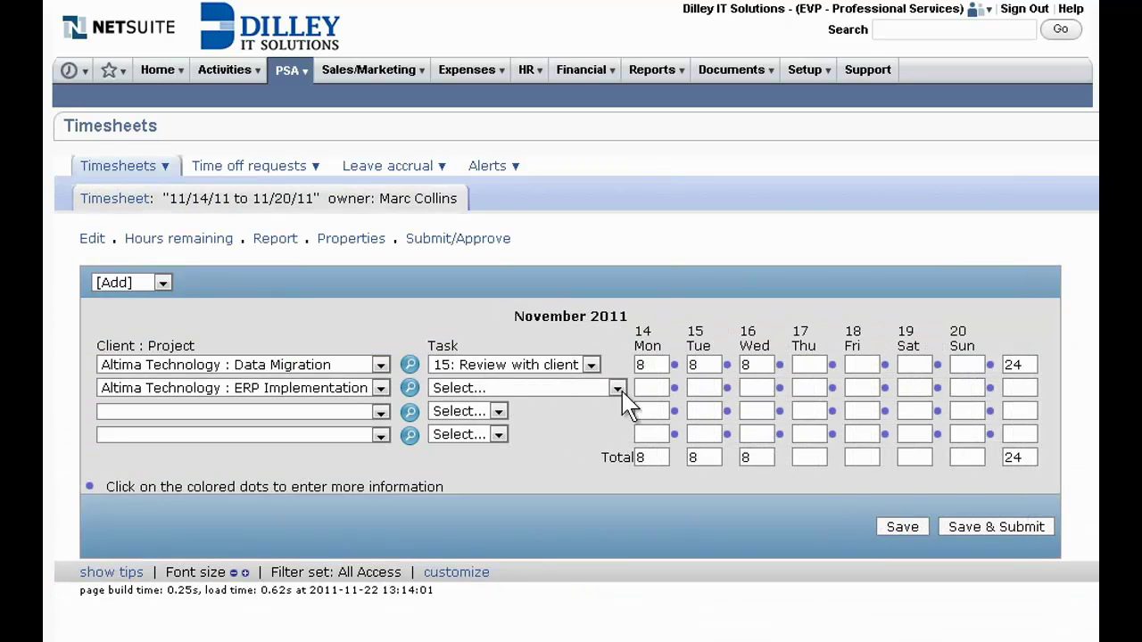
left_click(618, 390)
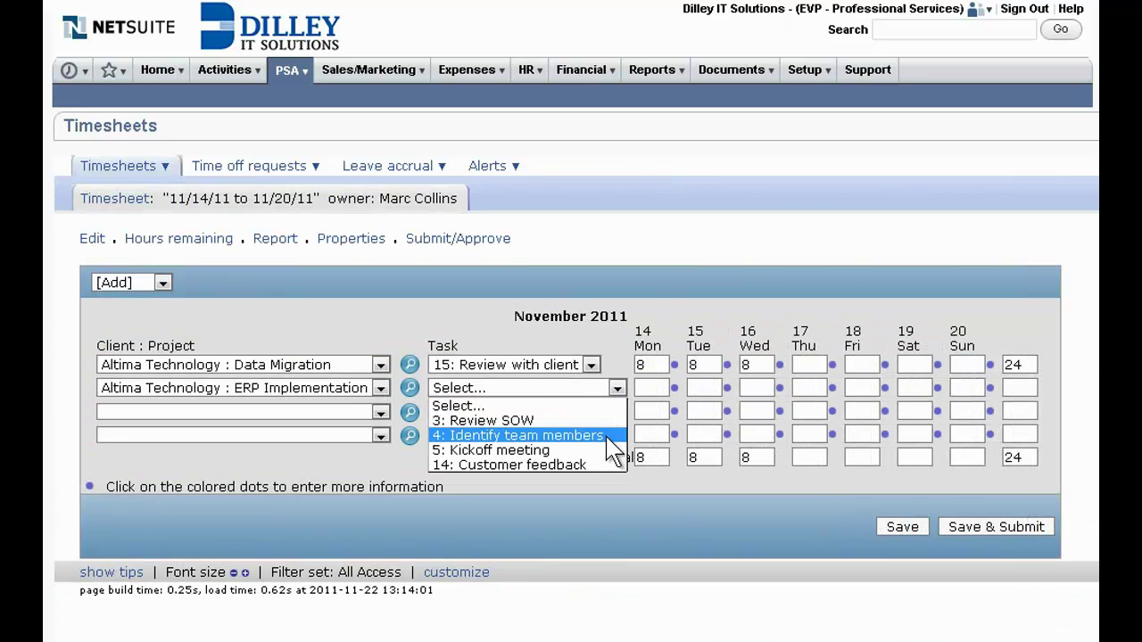
left_click(611, 435)
left_click(799, 390)
type("8")
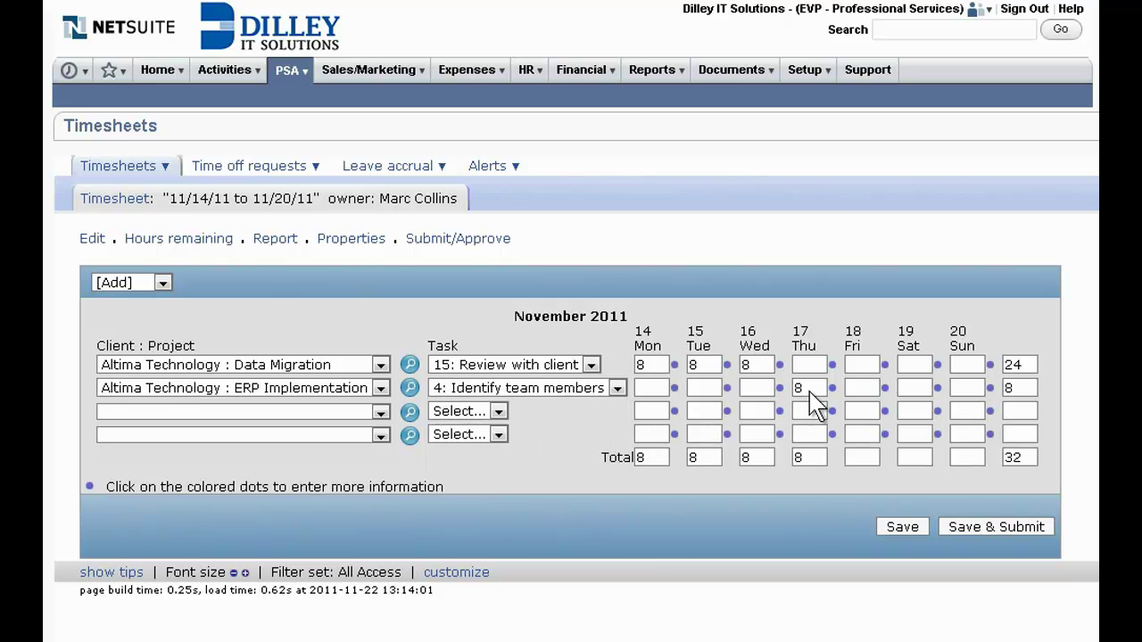
Step: Add "On-site" to the additional information of Thursday's ERP Implementation time entry
left_click(833, 390)
type("On-site")
left_click(749, 612)
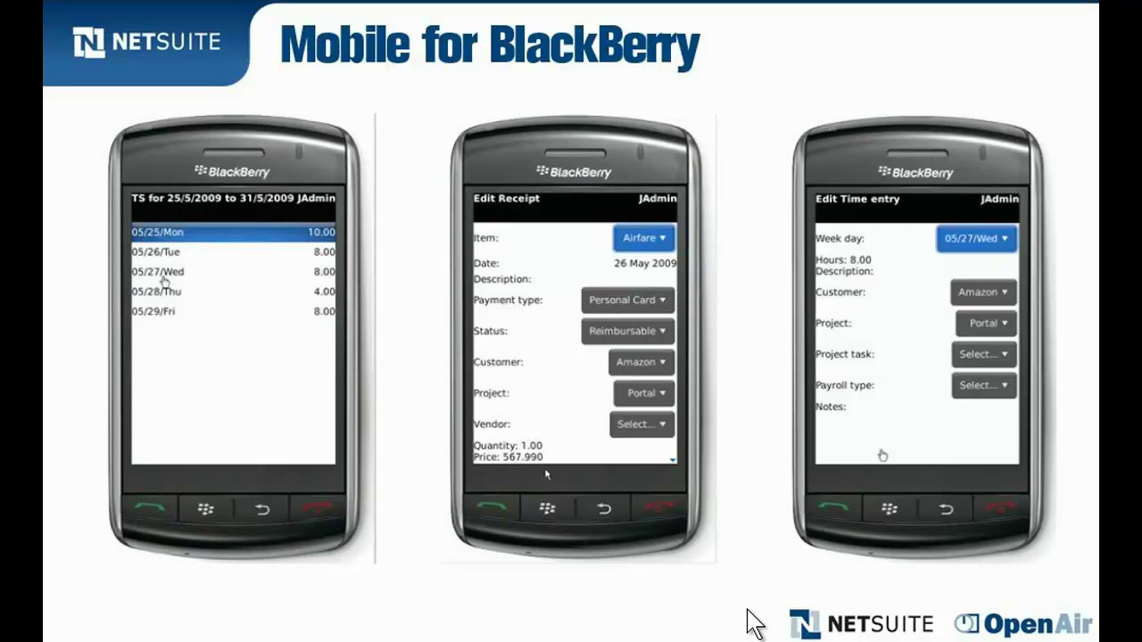
key("Right")
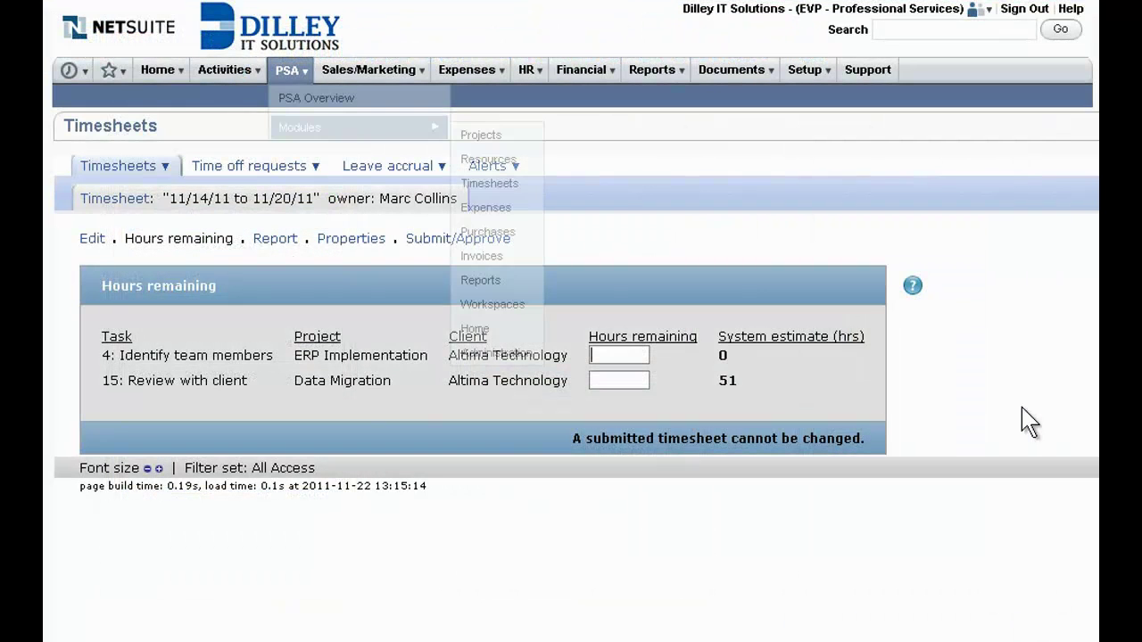
Step: List the approved invoices in the Invoices module and review Altima Technology's 10/28/11 invoice for the ERP Implementation project
left_click(510, 259)
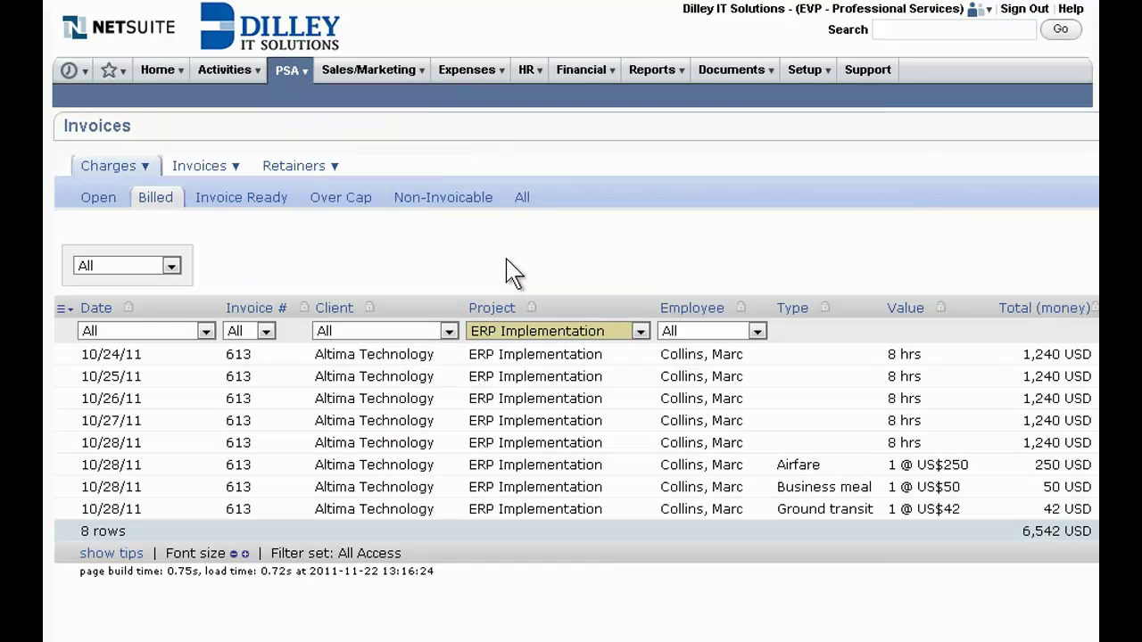
mouse_move(238, 170)
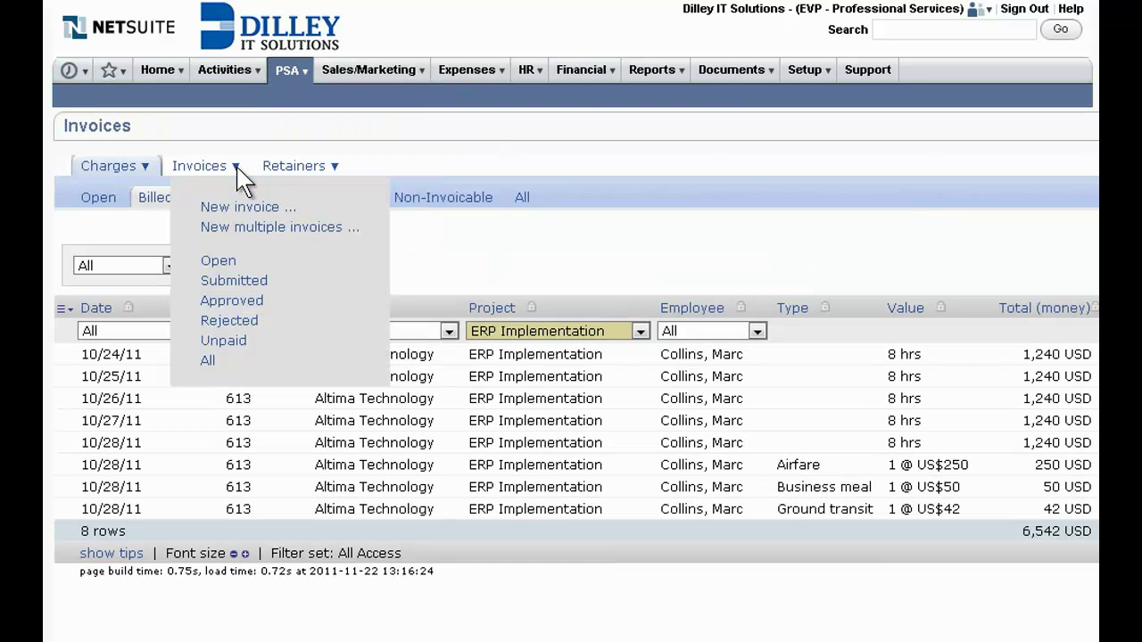
left_click(267, 301)
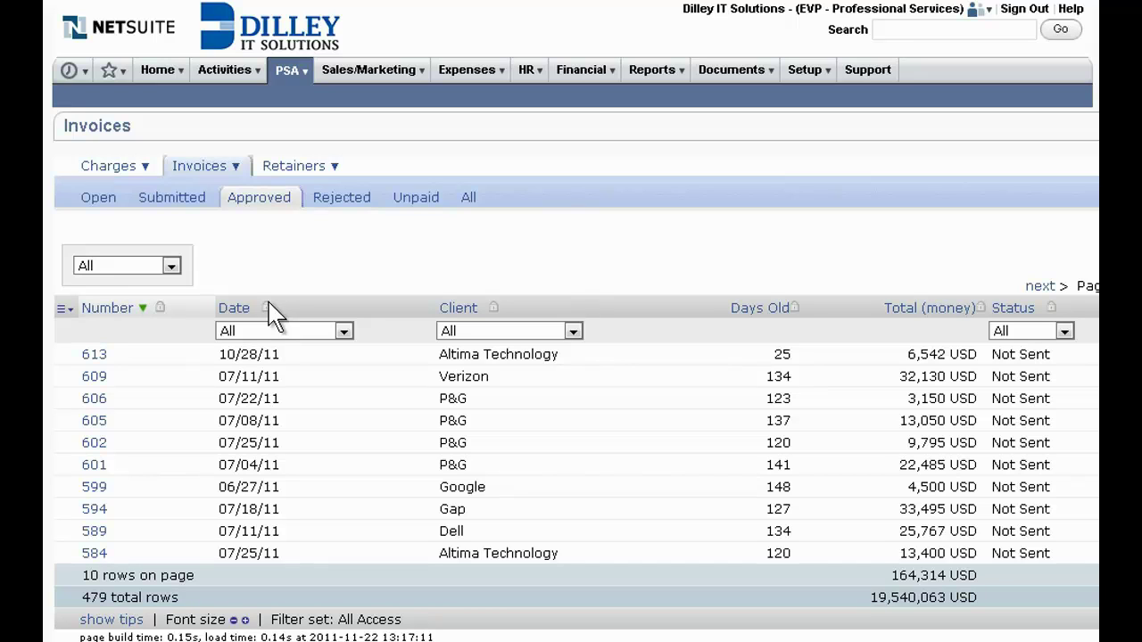
left_click(96, 356)
scroll(103, 366, "down", 4)
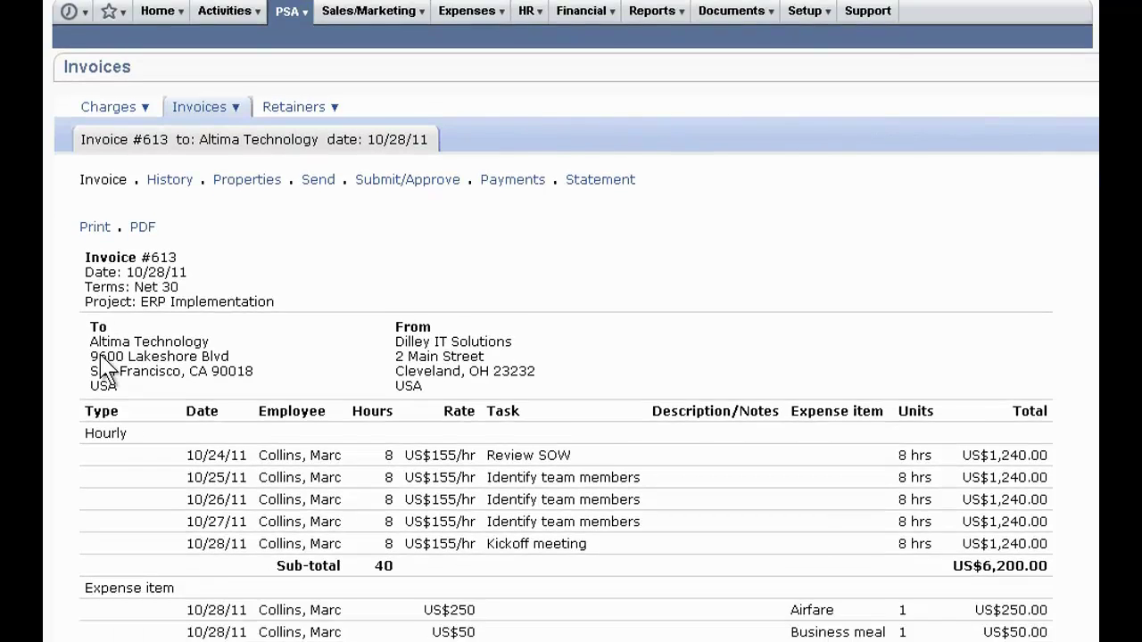
Step: Review the rest of Altima Technology's invoice and examine the utilization and resource supply charts in the executive dashboard's PSA Metrics
scroll(103, 366, "down", 1)
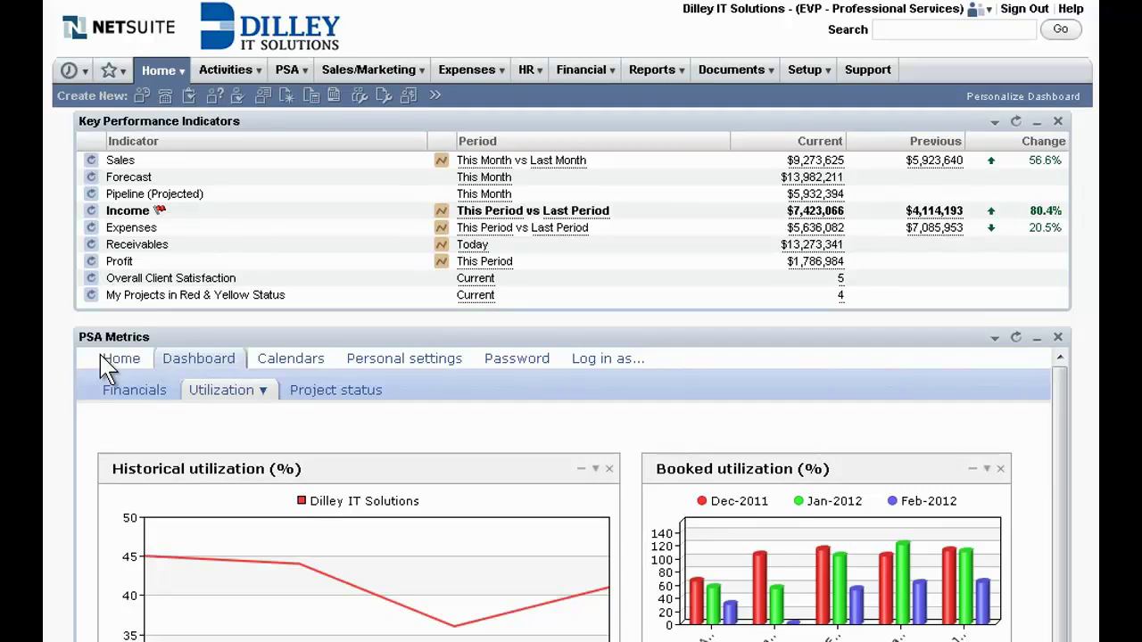
scroll(105, 366, "down", 1)
scroll(105, 365, "down", 3)
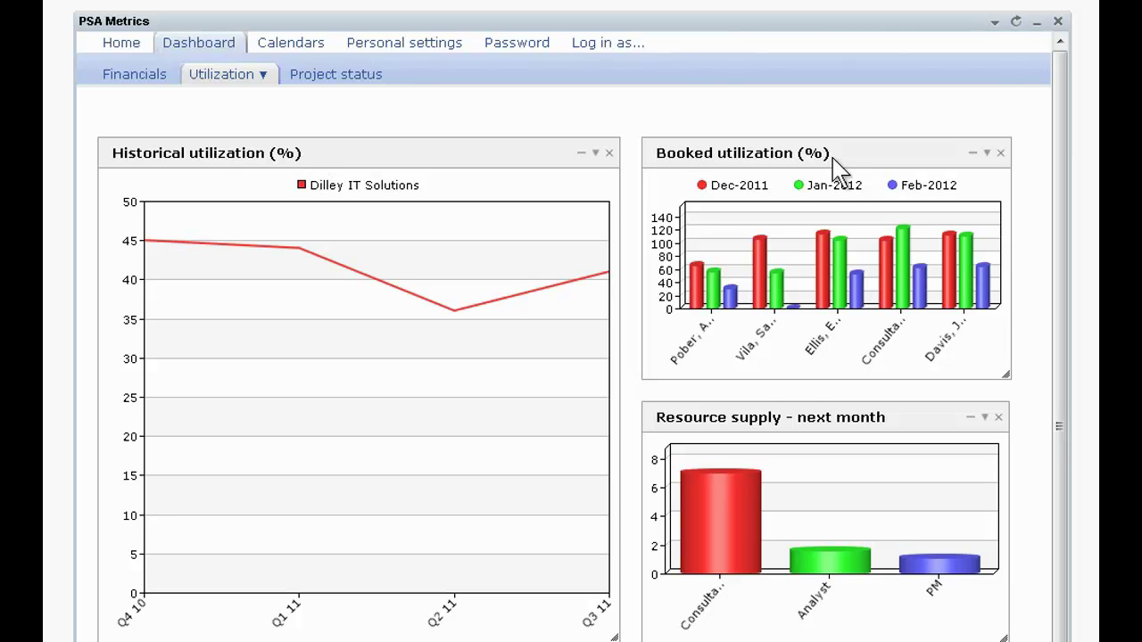
left_click(765, 286)
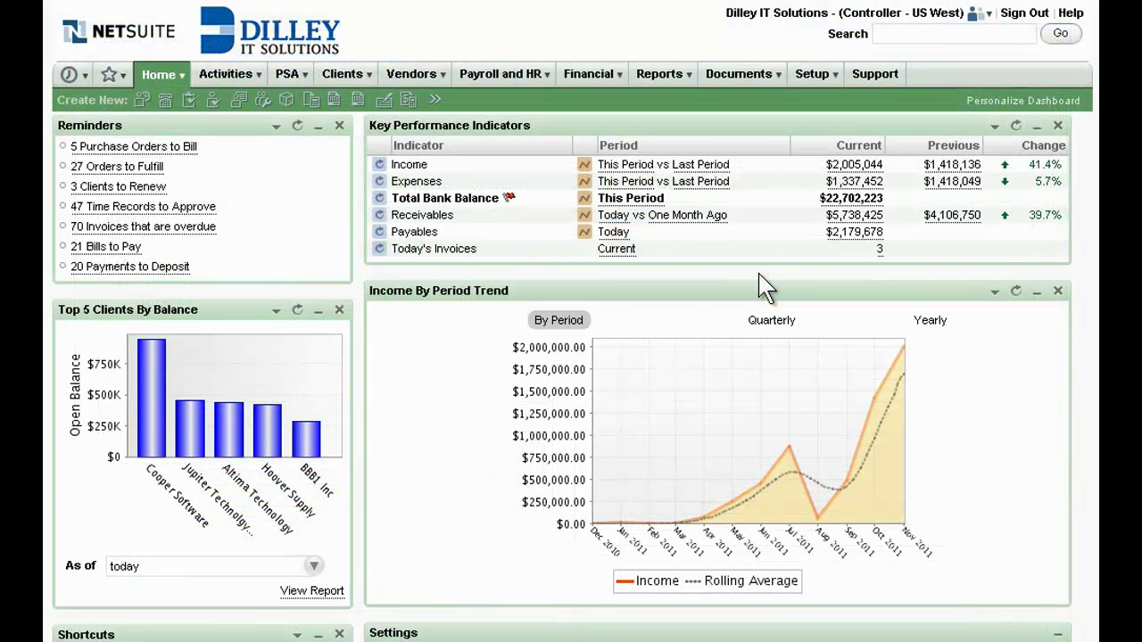
Step: Drill down from this period's income through the 4000 - Revenue amount to Altima Technology's 11/4/2011 invoice, and open its client record
left_click(878, 168)
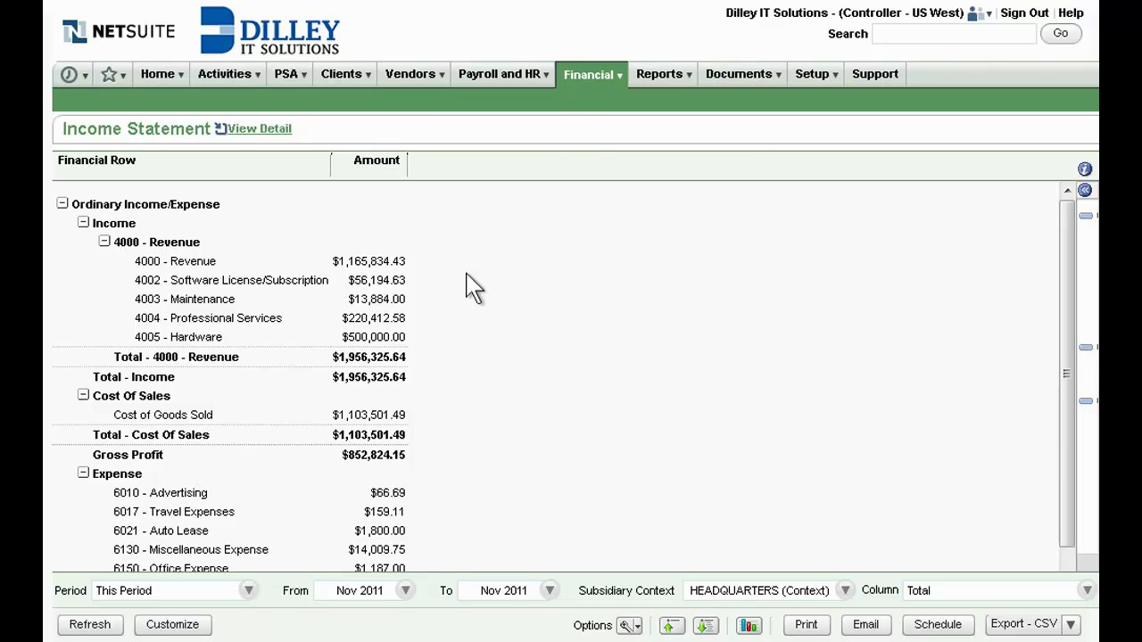
left_click(401, 263)
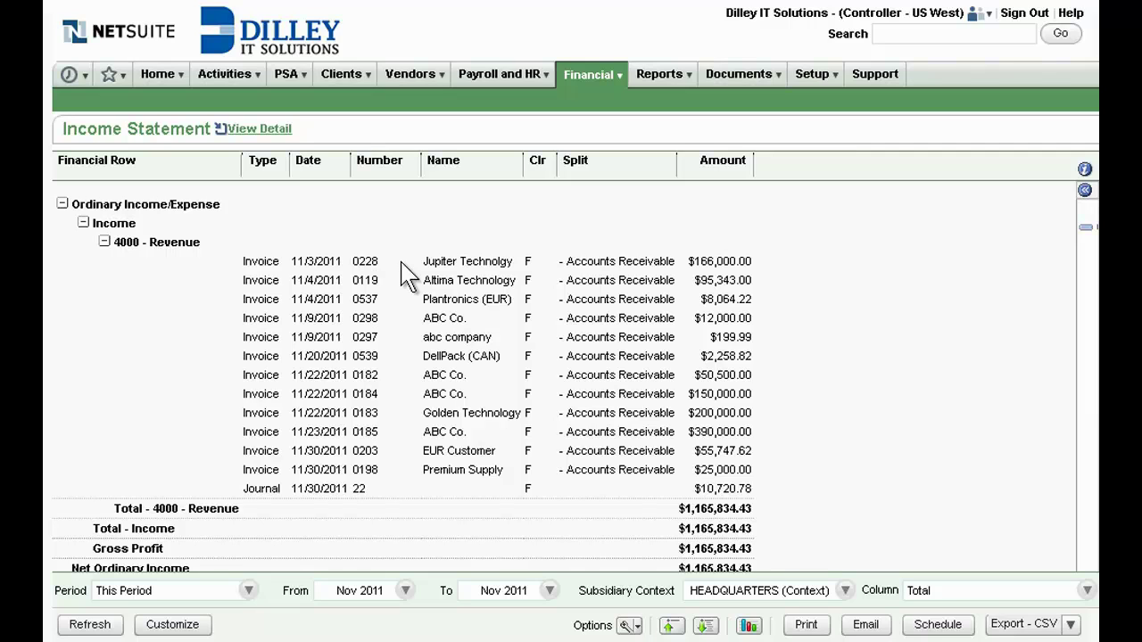
left_click(747, 280)
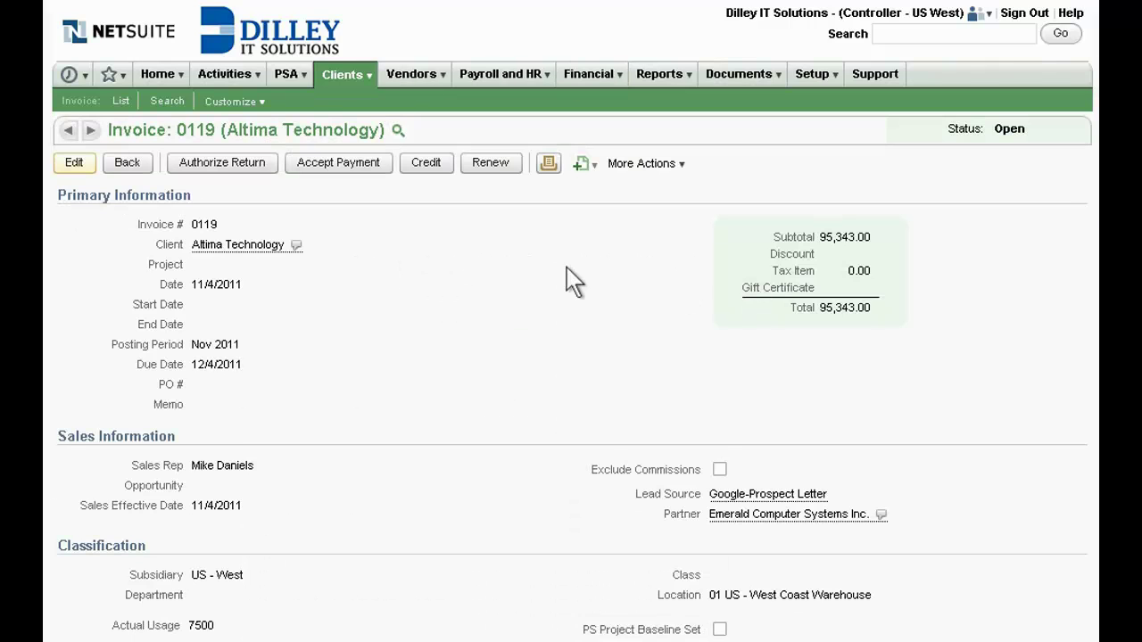
left_click(273, 246)
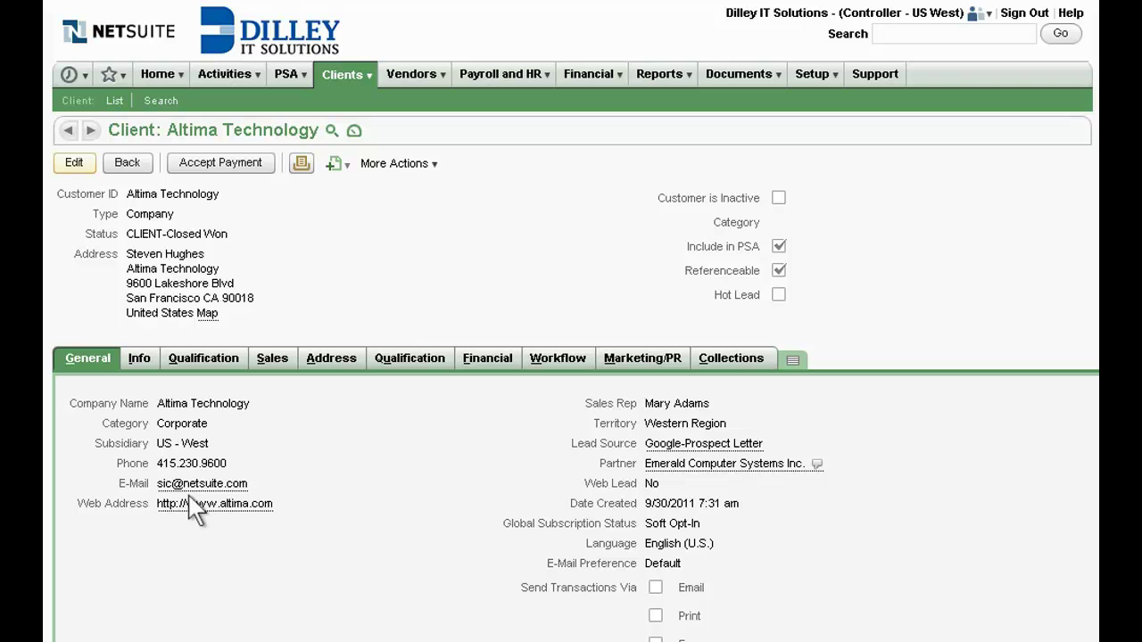